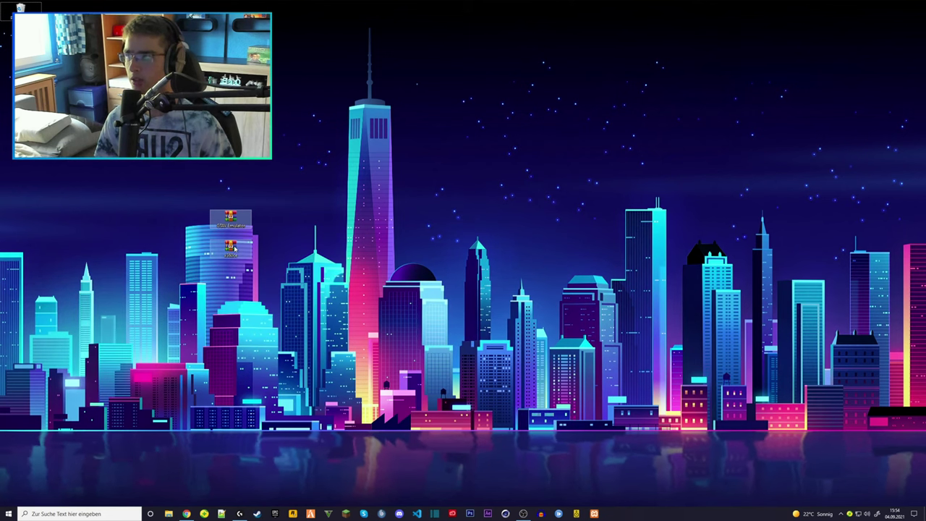
Move the two archives toward the middle of the desktop, bring up the wheel settings in Logitech G HUB and decline the rating request.
left_click_drag(230, 220, 438, 275)
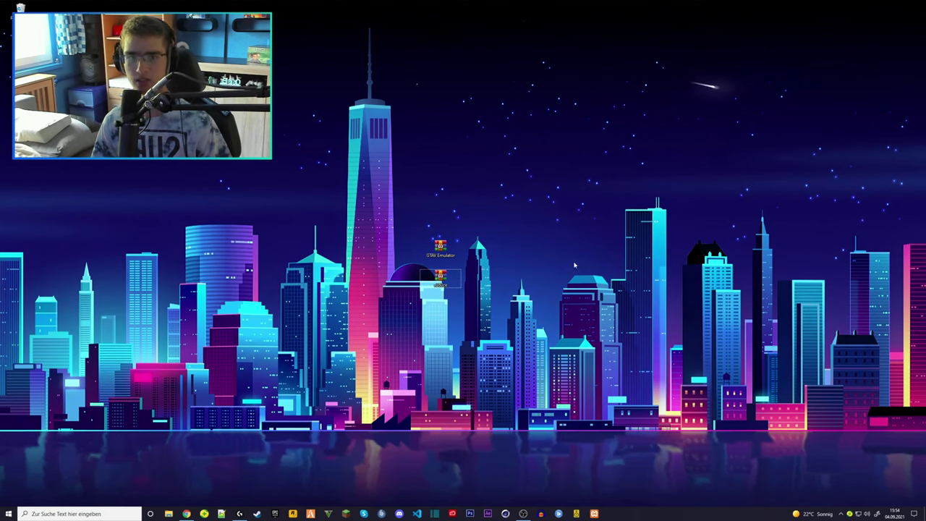
left_click(239, 513)
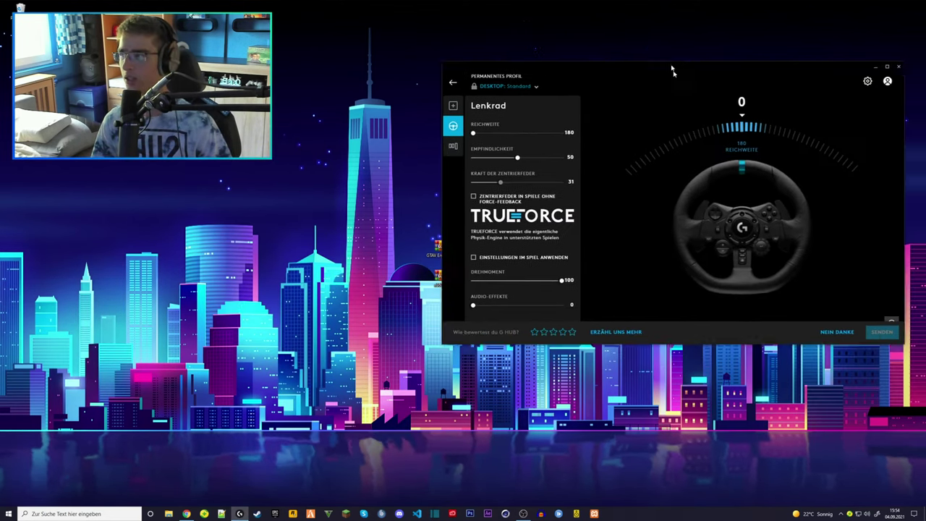
left_click_drag(731, 72, 711, 1)
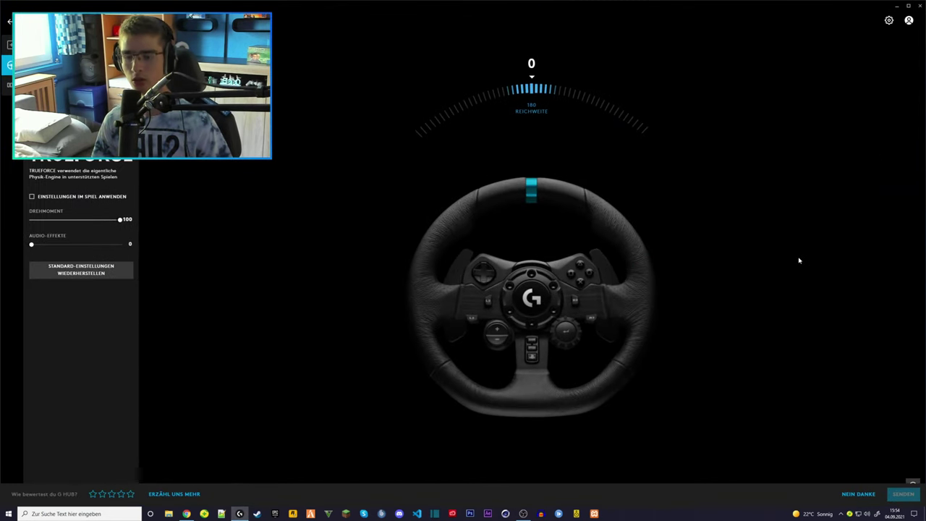
left_click(859, 492)
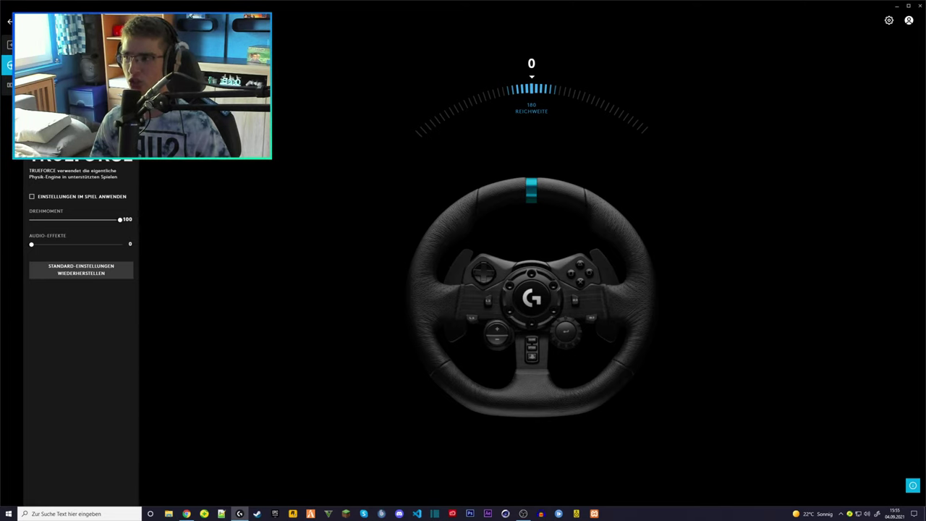
double_click(320, 11)
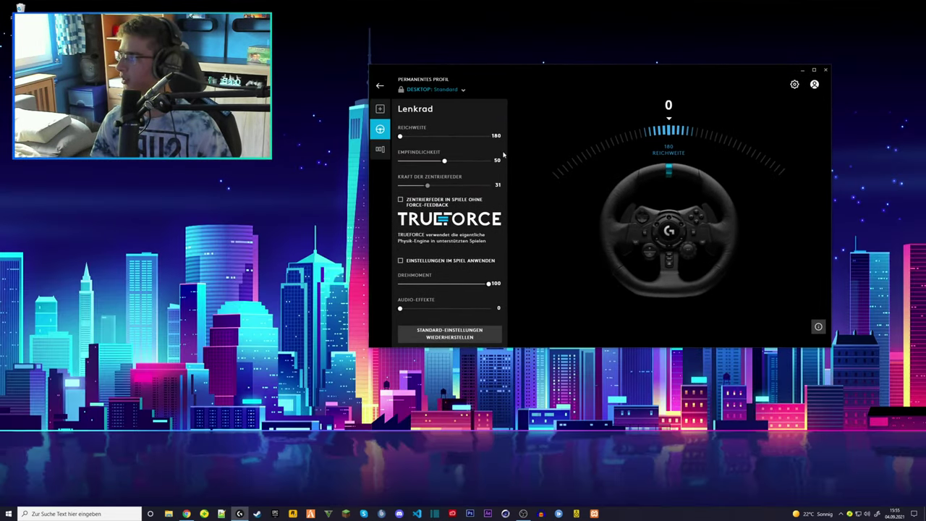
Set the steering wheel's range (Reichweite) to 180 and close the G HUB window.
left_click(480, 136)
mouse_move(432, 149)
left_mouse_down()
mouse_move(400, 150)
mouse_move(429, 153)
left_mouse_up()
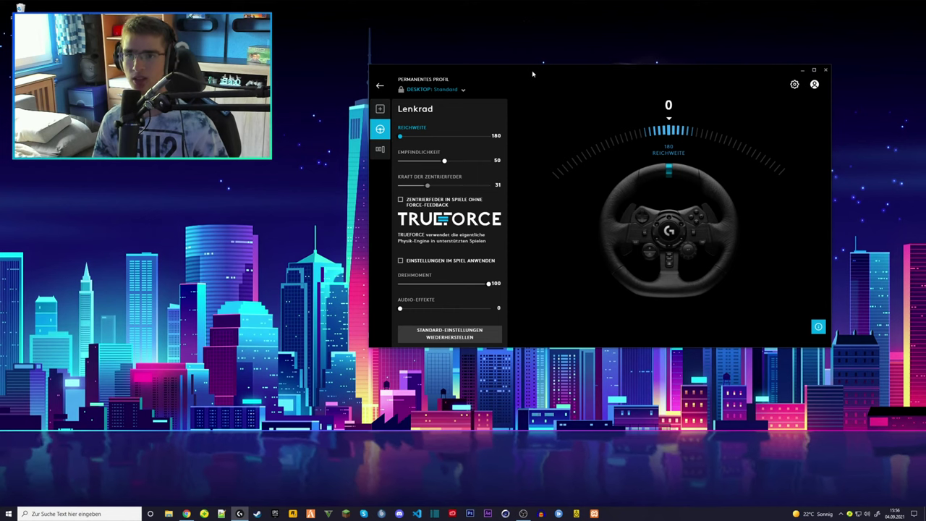
left_click_drag(533, 74, 498, 91)
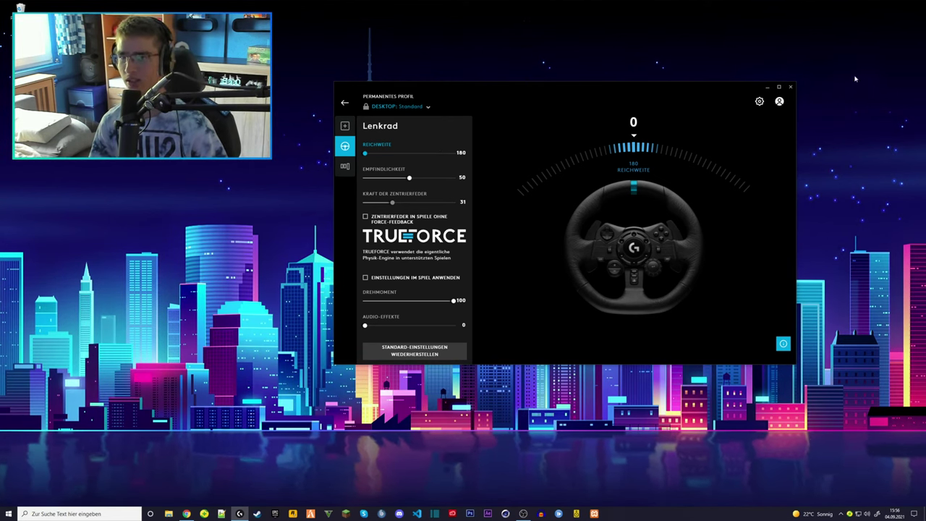
left_click_drag(680, 88, 630, 75)
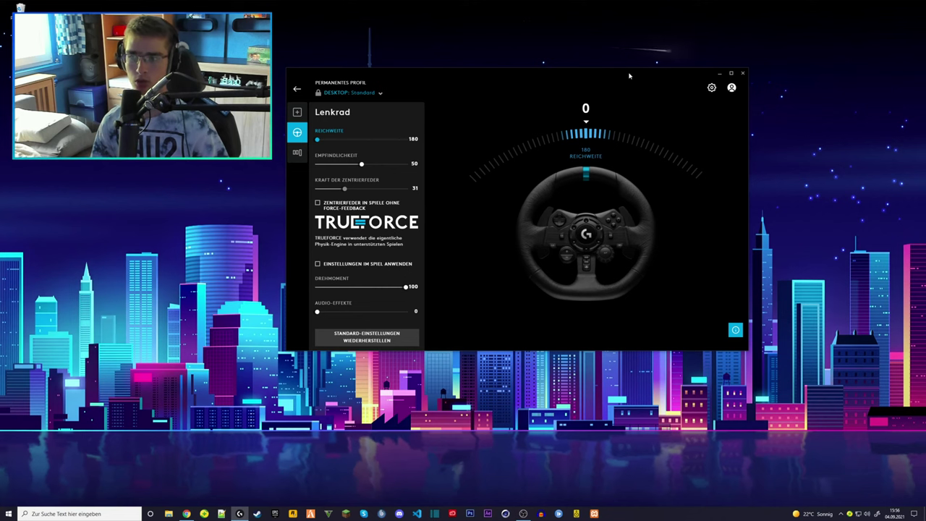
left_click(743, 73)
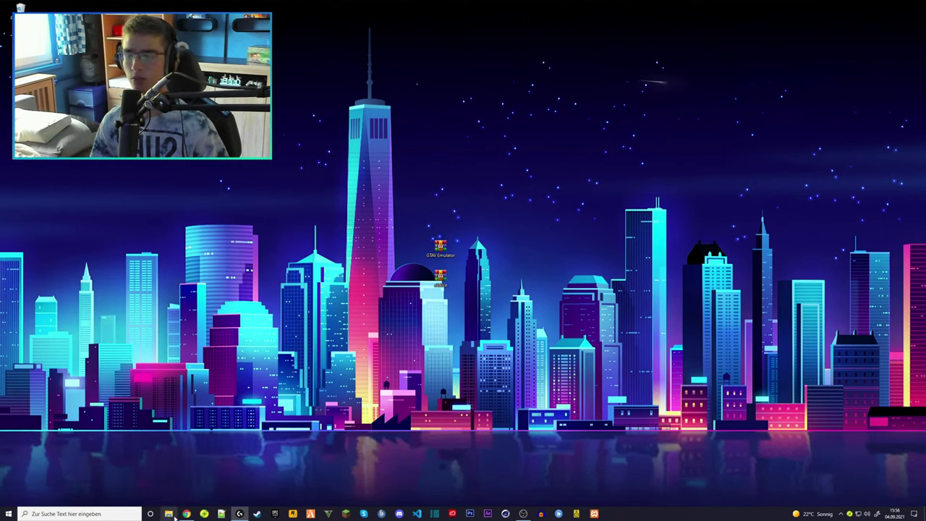
Open the Grand Theft Auto V folder in File Explorer and arrange it beside the two desktop archives.
left_click(170, 514)
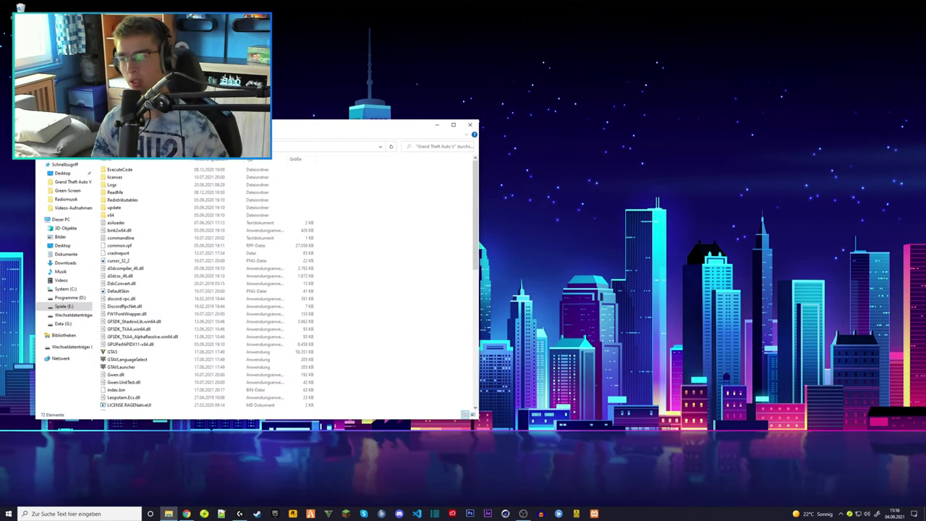
left_click_drag(362, 126, 338, 116)
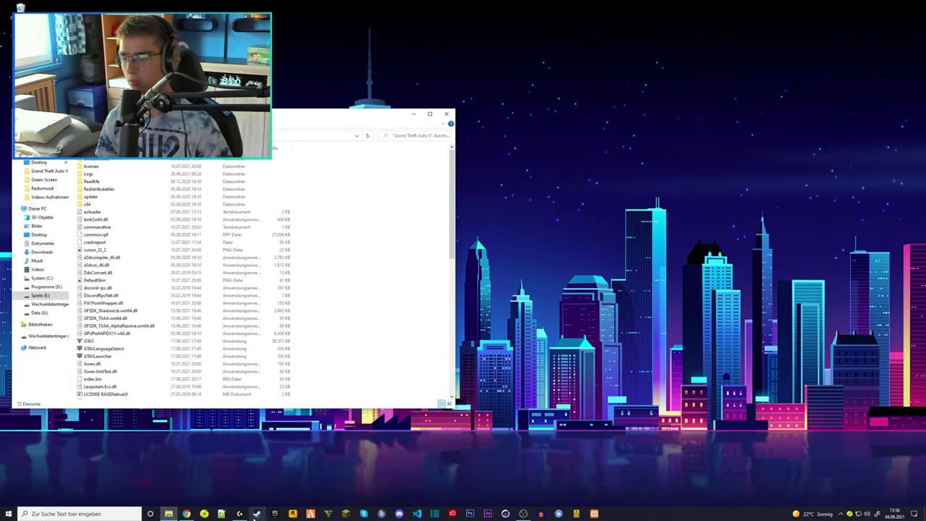
left_click_drag(349, 115, 797, 114)
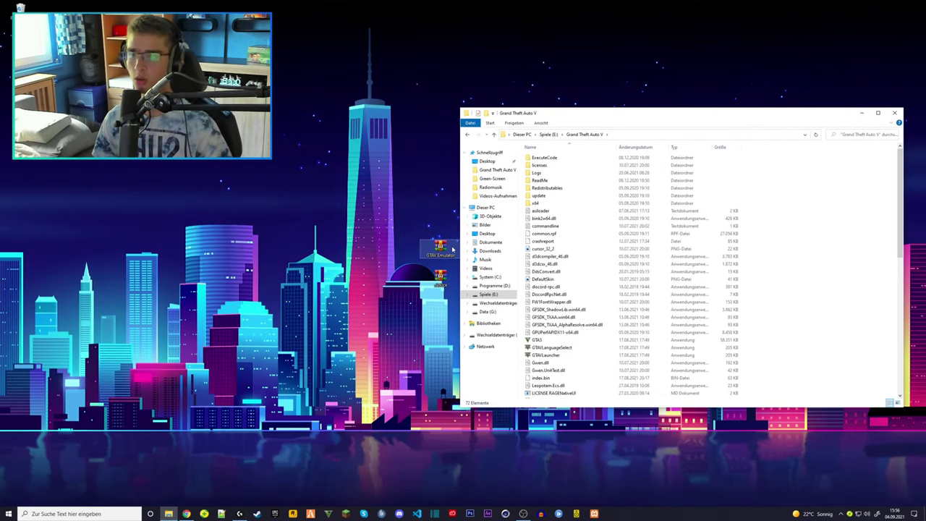
left_click_drag(457, 230, 112, 431)
left_click_drag(683, 111, 460, 111)
Extract xinput1_3.dll and x360ce.ini from GTAV Emulator.rar into the Grand Theft Auto V folder with administrator permission, and close the archive.
double_click(114, 399)
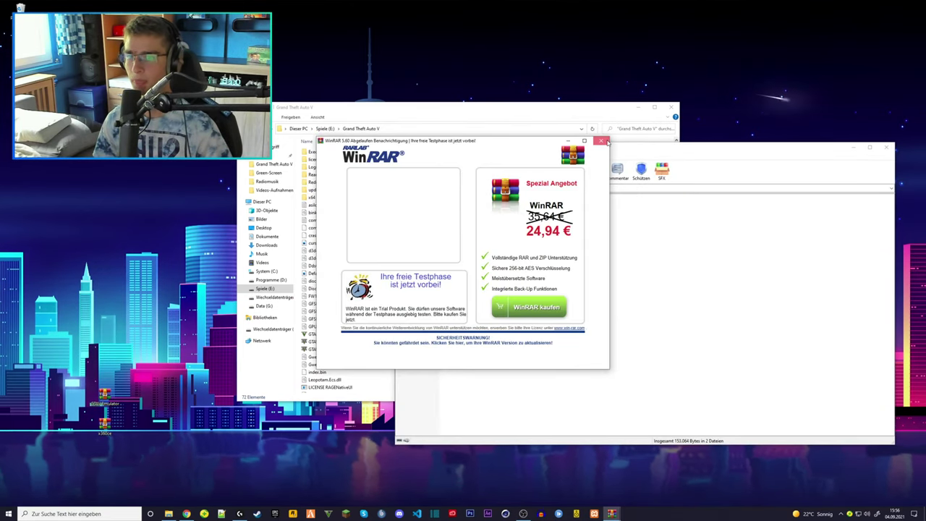
left_click(600, 140)
left_click_drag(445, 244, 419, 220)
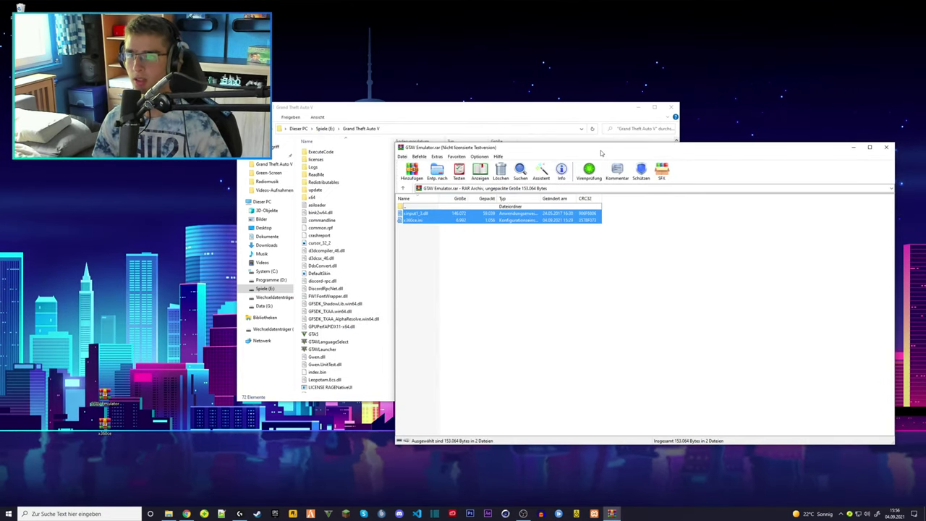
left_click_drag(587, 152, 625, 132)
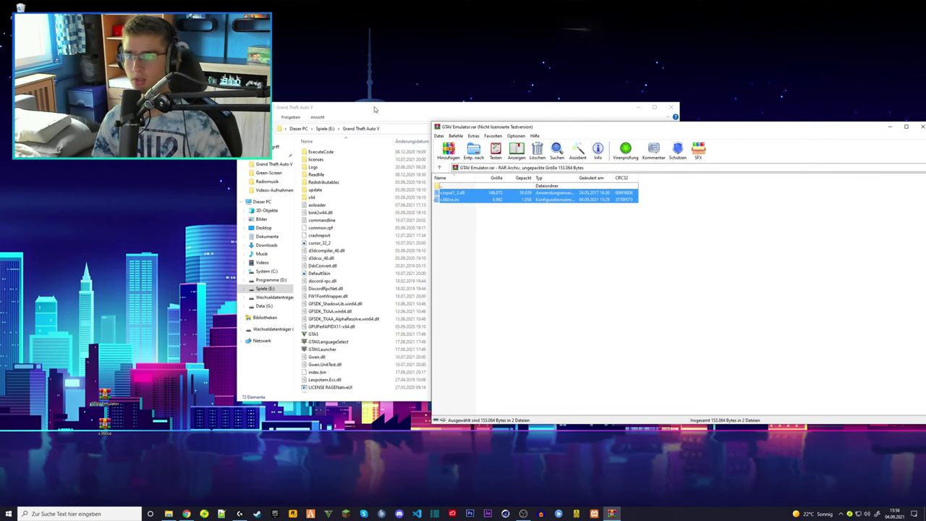
left_click_drag(374, 108, 265, 108)
left_click(673, 131)
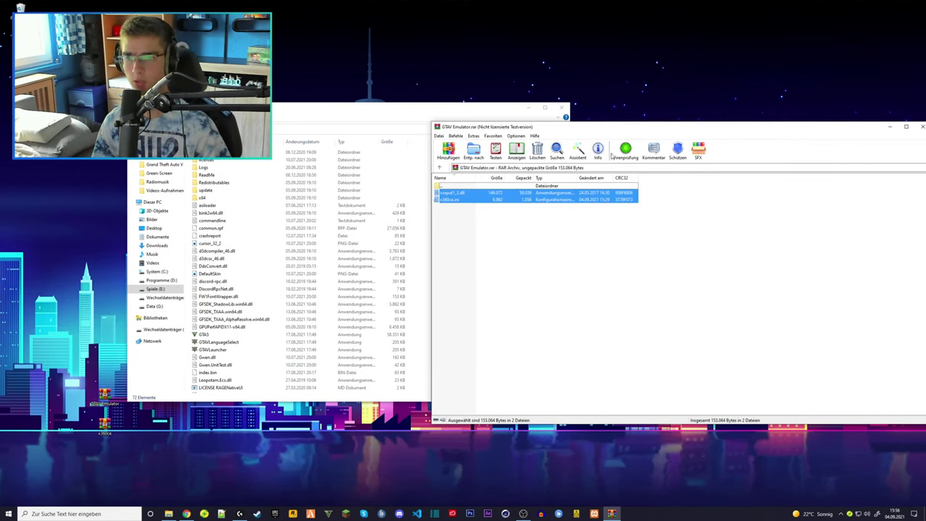
left_click_drag(603, 127, 574, 128)
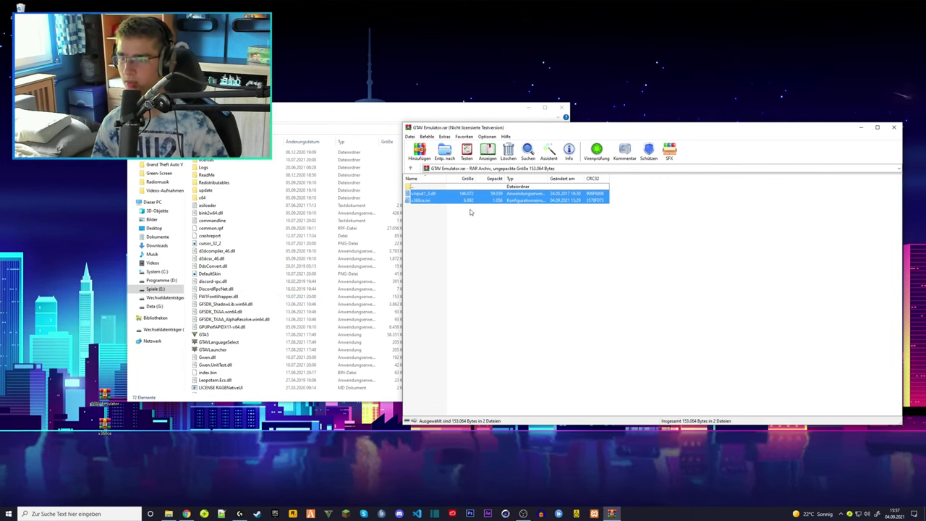
left_click_drag(434, 200, 187, 356)
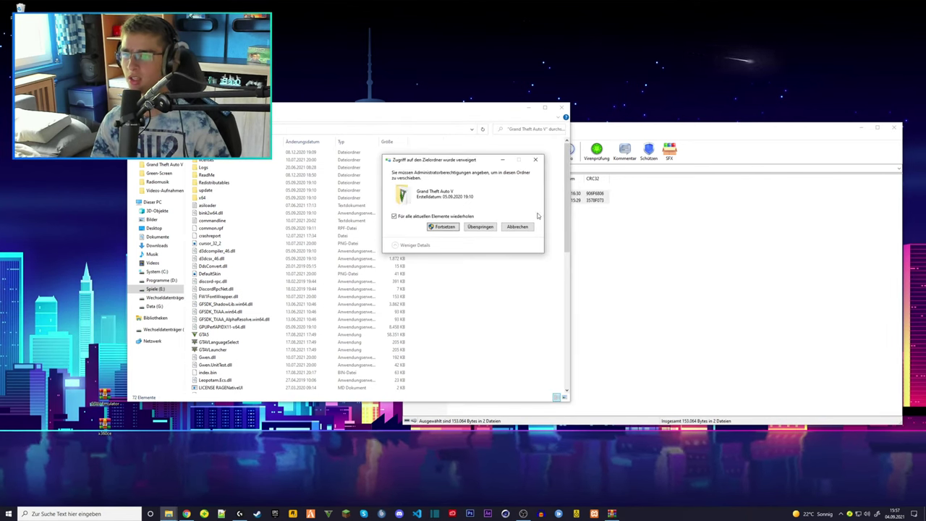
left_click(450, 227)
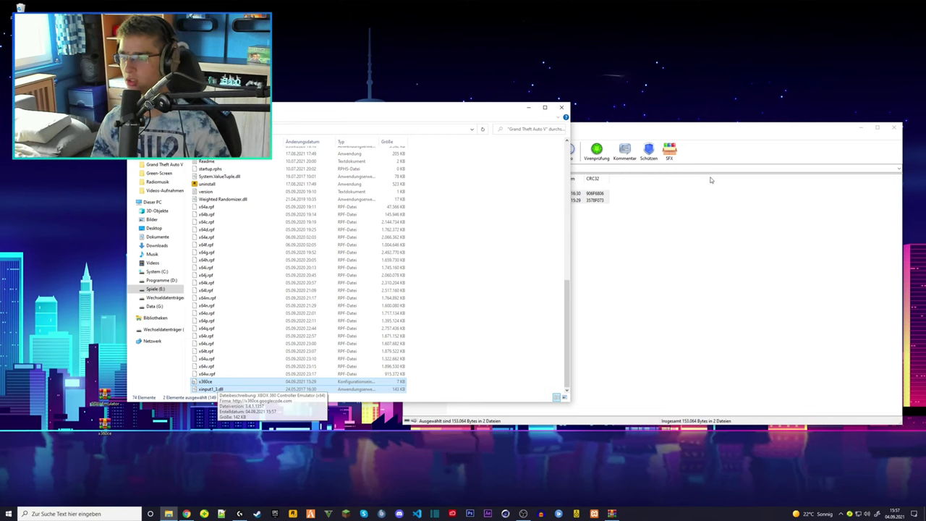
left_click(893, 127)
Extract x360ce.exe from x360ce.zip into the Grand Theft Auto V folder with administrator permission, and close the archive.
left_click_drag(410, 112, 506, 109)
double_click(105, 425)
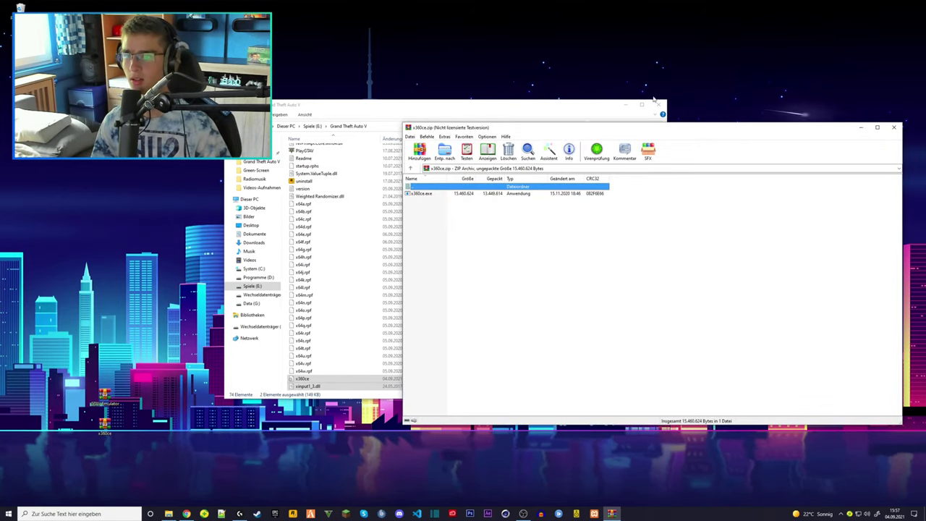
left_click(706, 248)
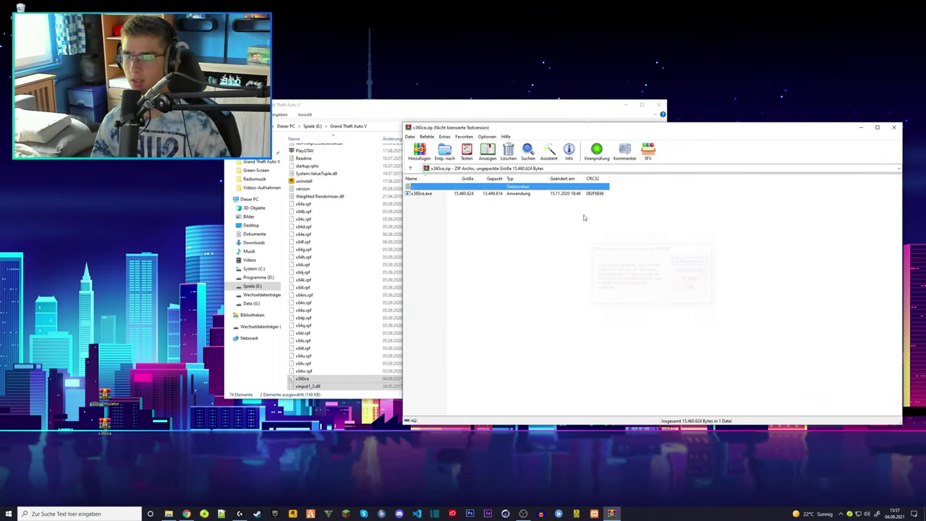
left_click(432, 194)
left_click_drag(418, 196, 283, 355)
left_click(442, 214)
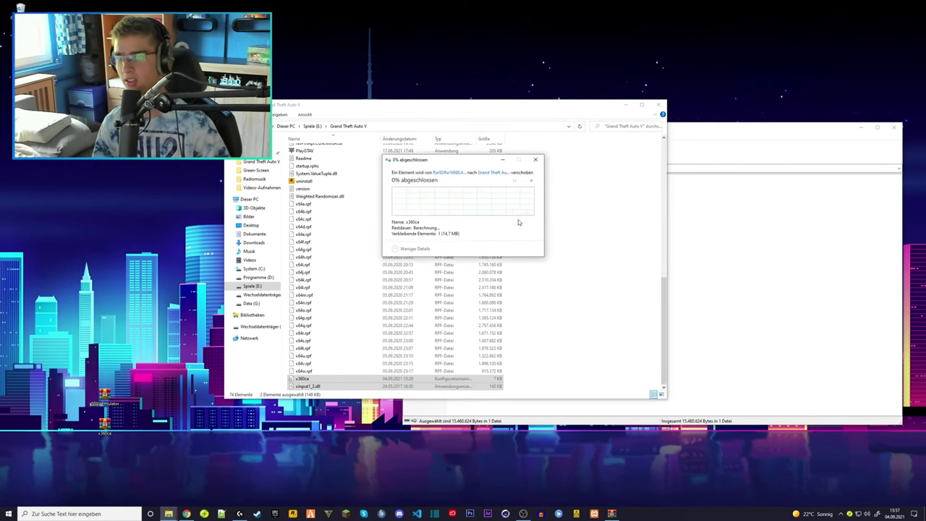
left_click(894, 127)
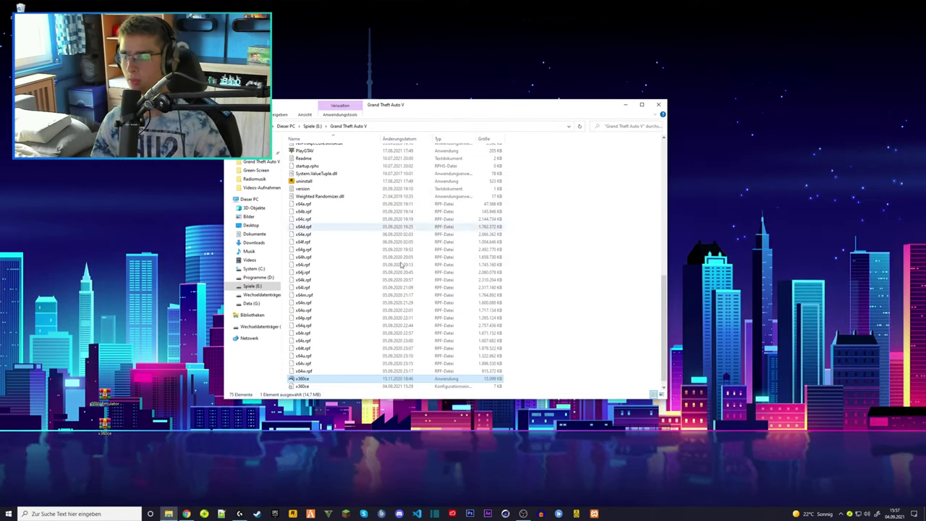
Delete the GTAV Emulator and x360ce archives from the desktop.
left_click_drag(72, 389, 126, 454)
key("Delete")
key("Return")
Locate the three newly added files in the Grand Theft Auto V folder and launch the x360ce application.
left_click_drag(549, 107, 591, 108)
scroll(524, 270, "down", 1)
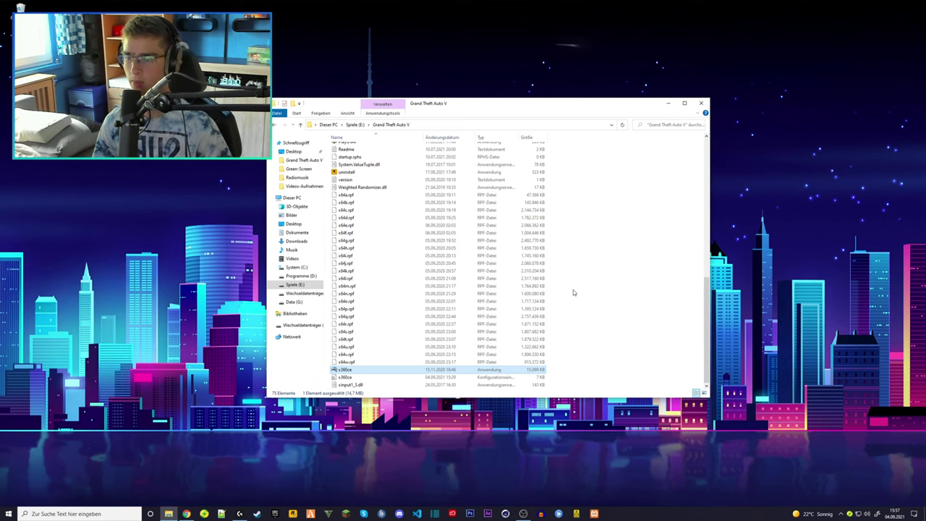
left_click(637, 321)
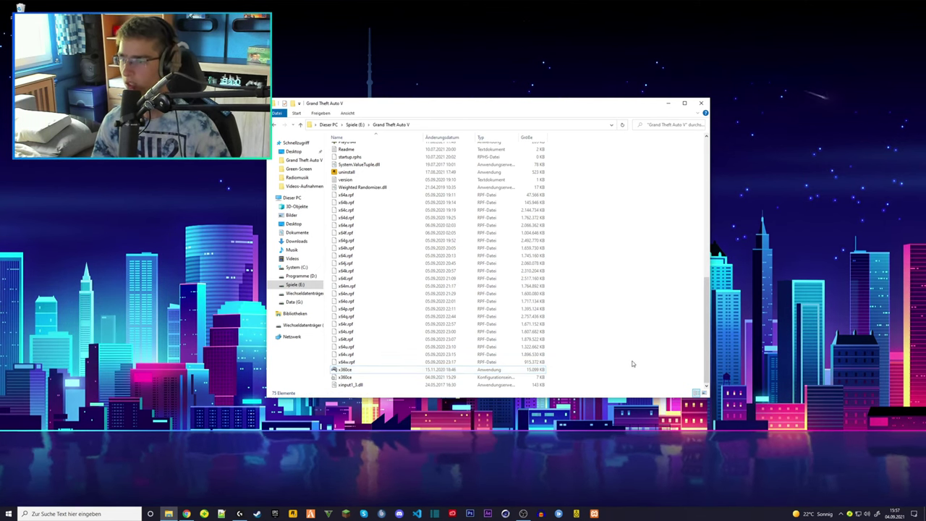
left_click(353, 385)
left_click(360, 377)
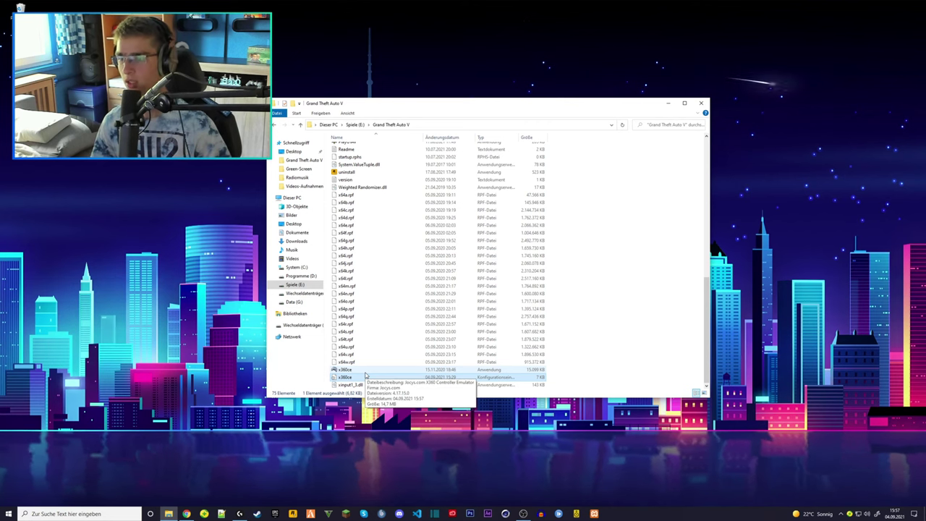
left_click(365, 371)
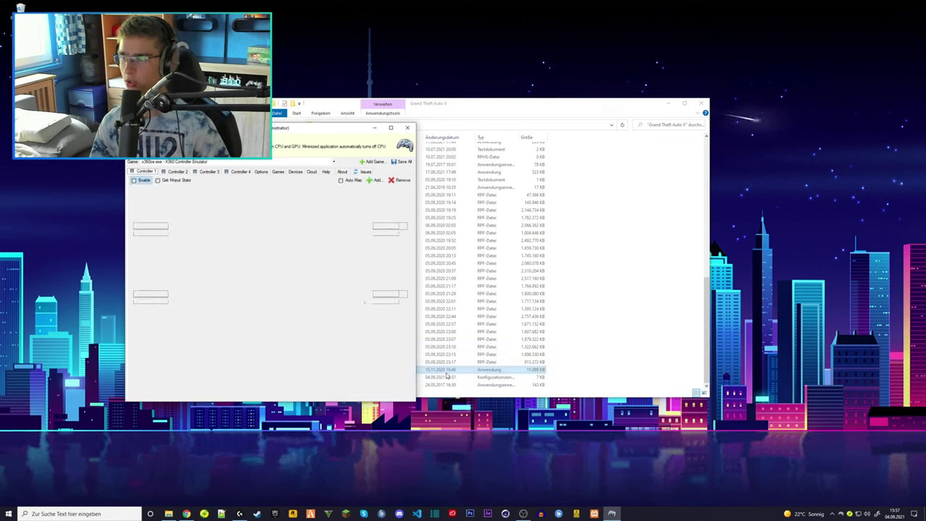
Check in the compatibility properties of the x360ce application whether it runs as administrator, and confirm the dialog.
left_click(452, 370)
left_click(467, 366)
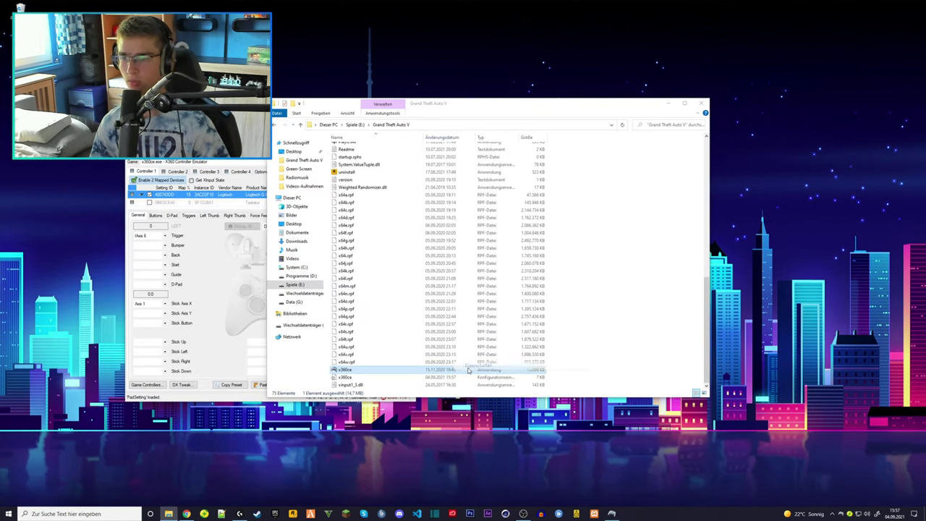
left_click(522, 330)
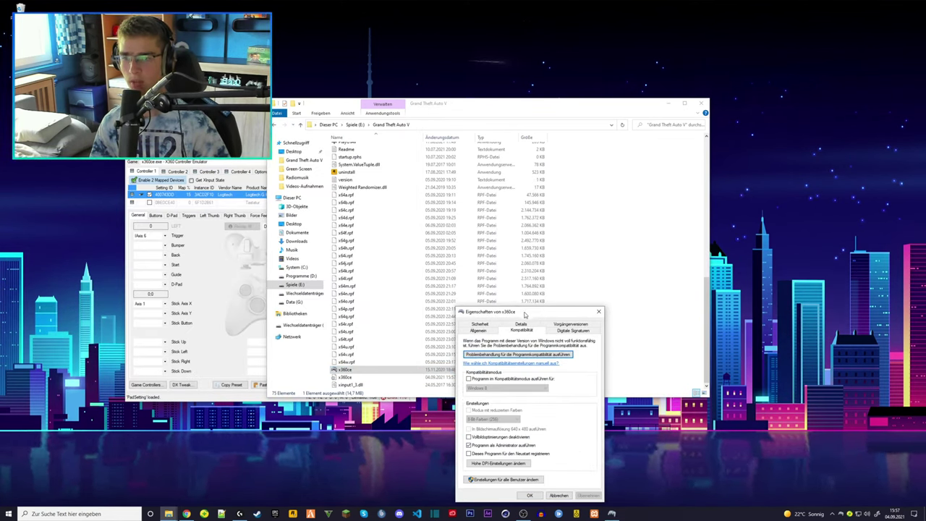
left_click_drag(520, 312, 492, 245)
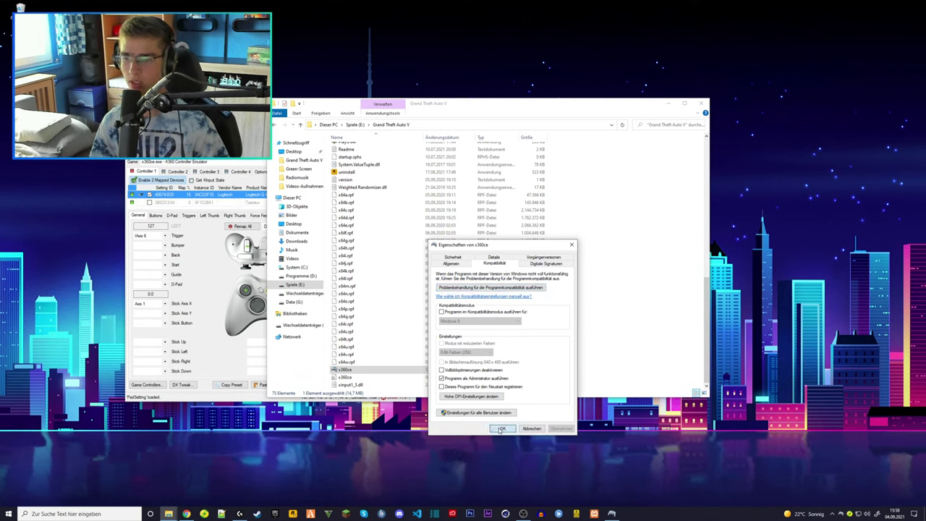
left_click(506, 429)
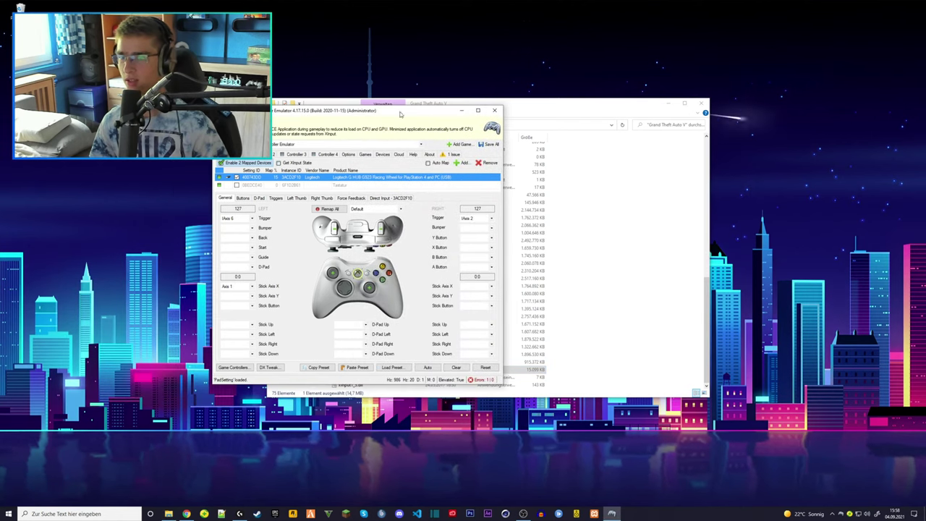
Minimize the folder window and clear all Controller 1 settings in the X360 Controller Emulator.
left_click(668, 103)
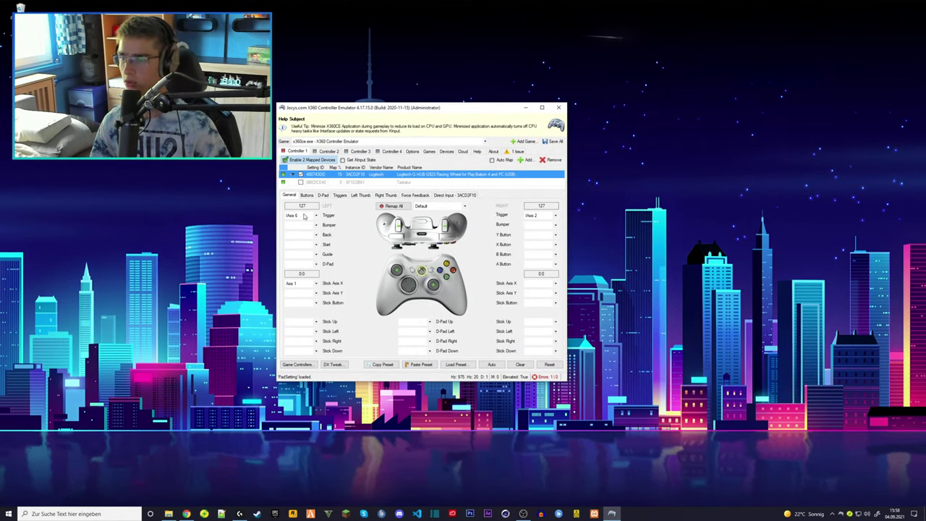
left_click(520, 364)
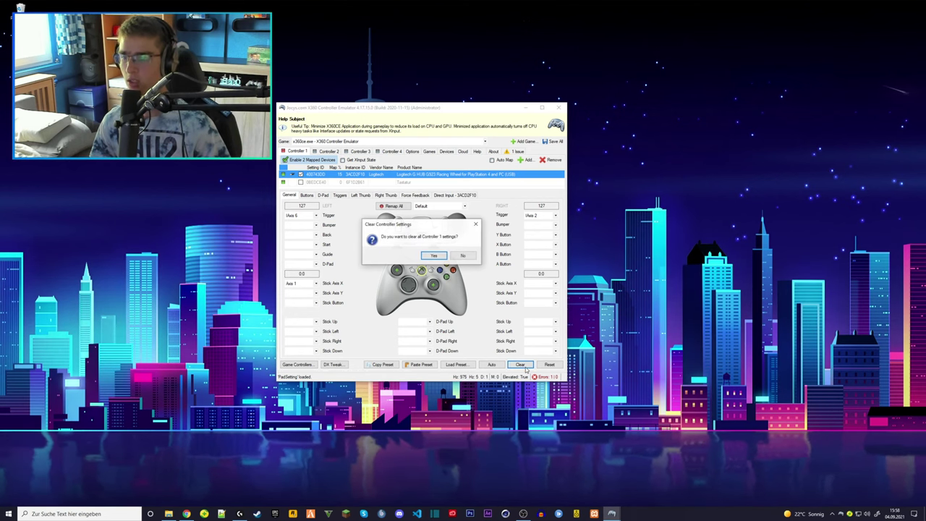
left_click(434, 256)
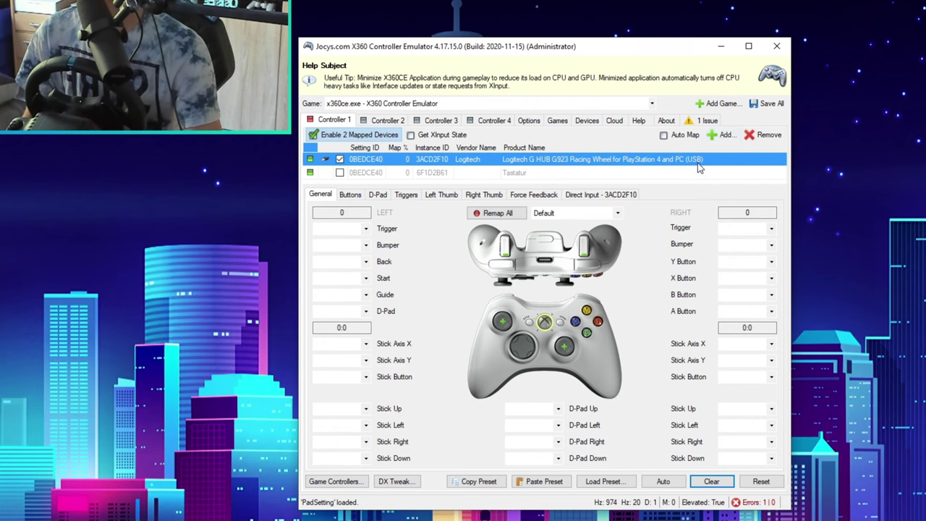
Map the Logitech G HUB G923 Racing Wheel for PlayStation 4 and PC (USB) to Controller 1.
left_click(737, 139)
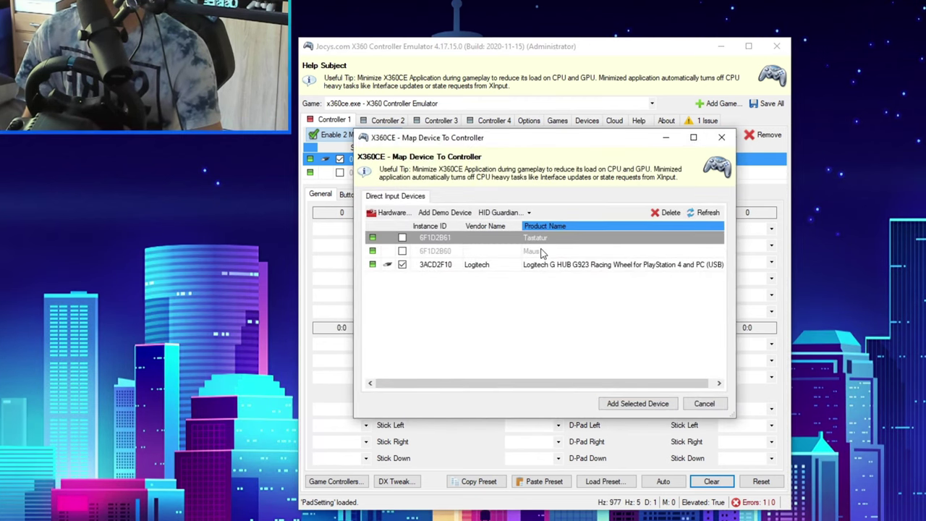
left_click(598, 265)
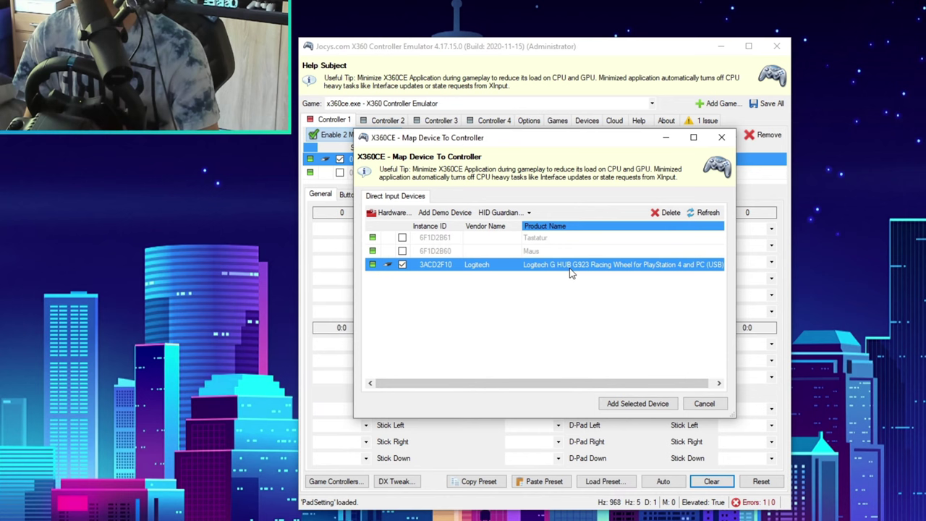
left_click(506, 251)
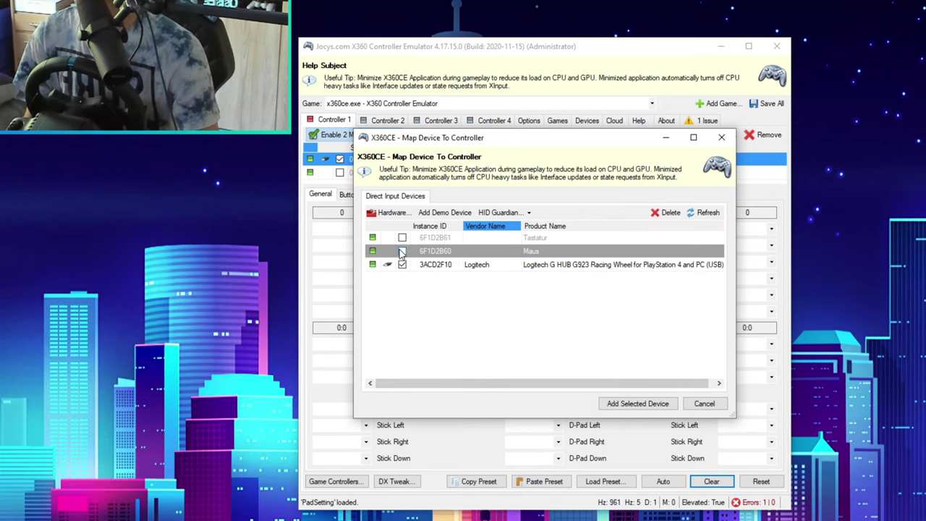
left_click(440, 267)
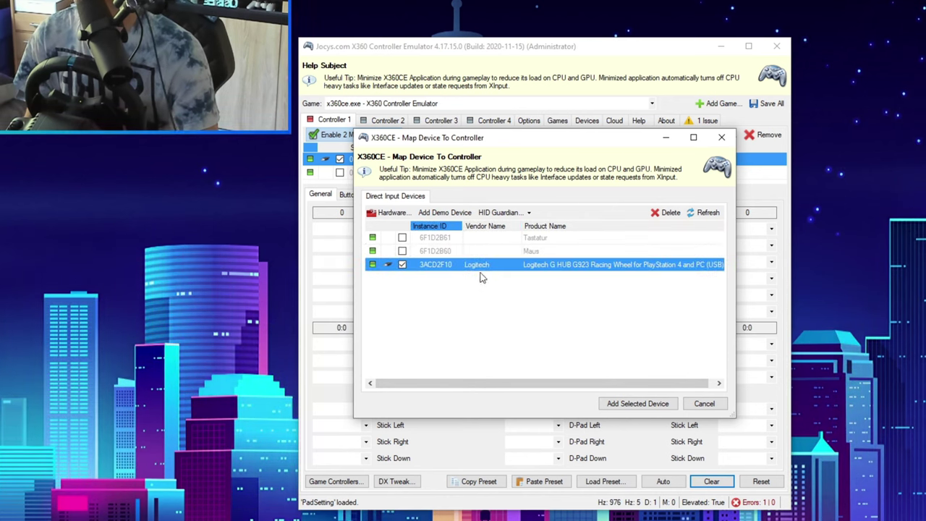
left_click(658, 408)
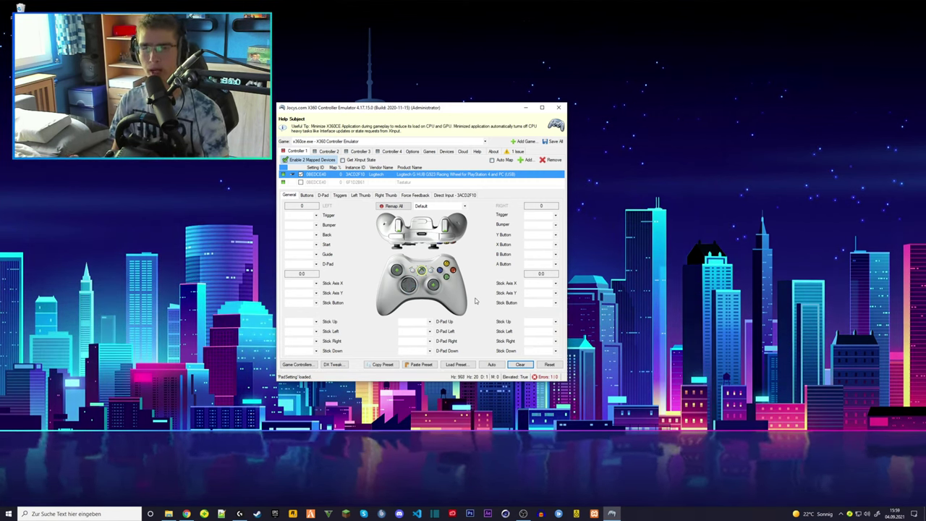
Record the pedal inputs for the triggers, assigning IAxis 2 to the right Trigger and IAxis 6 to the left Trigger.
left_click(544, 216)
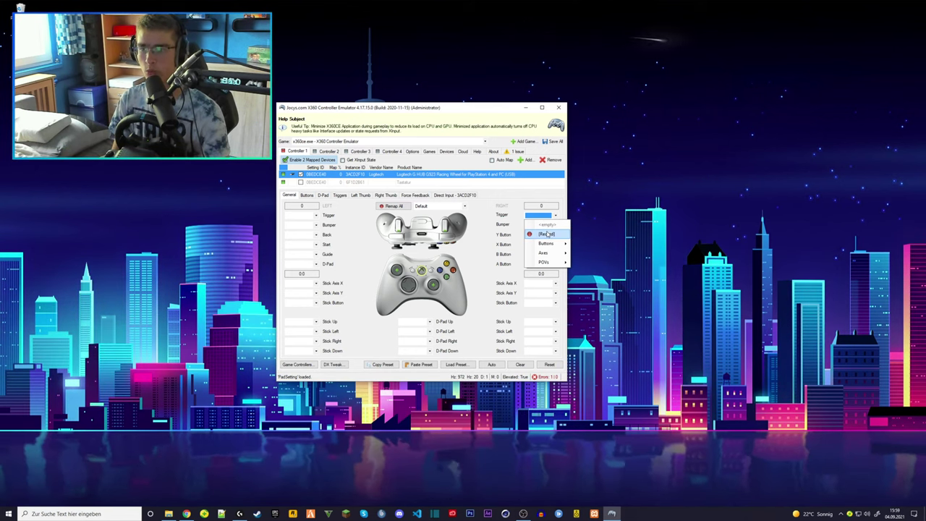
left_click(548, 234)
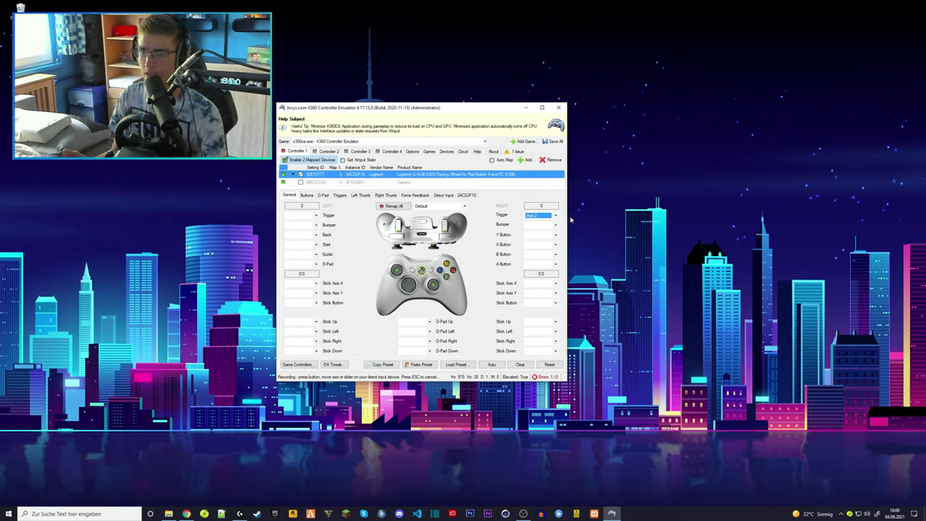
left_click(315, 216)
left_click(316, 235)
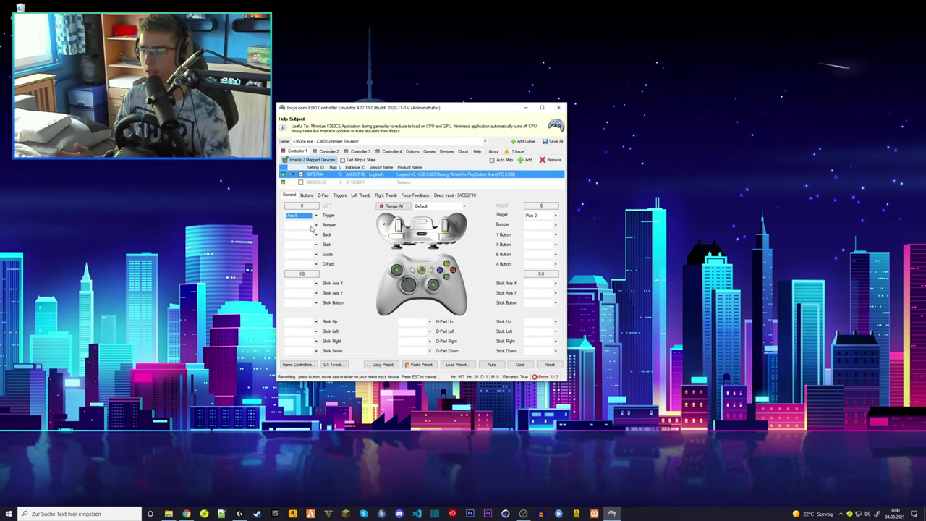
Record the steering input as Axis 1 for the left Stick Axis X and save all settings.
left_click(314, 284)
left_click(307, 302)
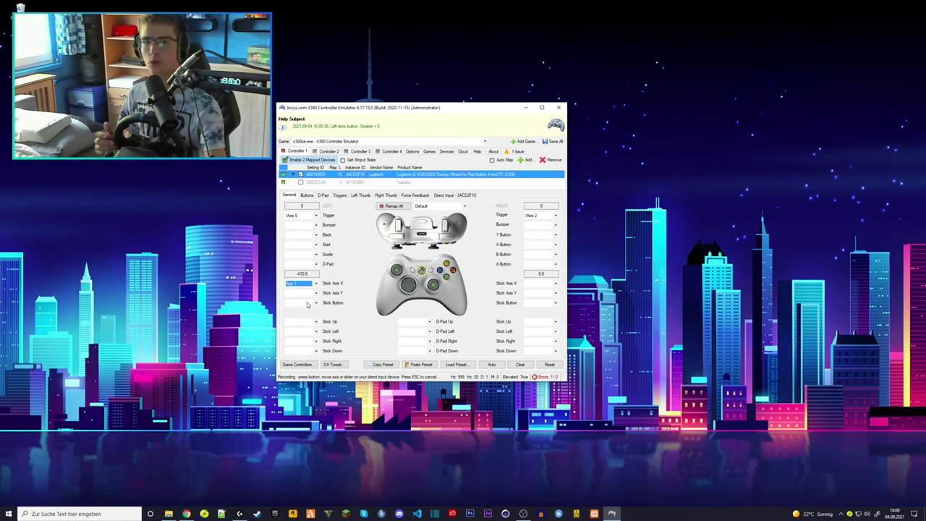
left_click(559, 142)
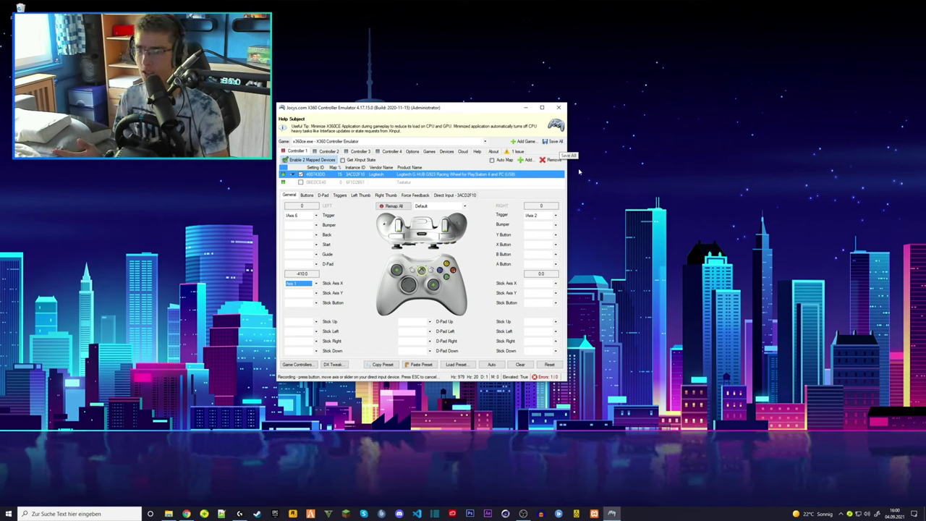
Minimize the X360 Controller Emulator and check that it is still running in the system tray.
left_click(525, 108)
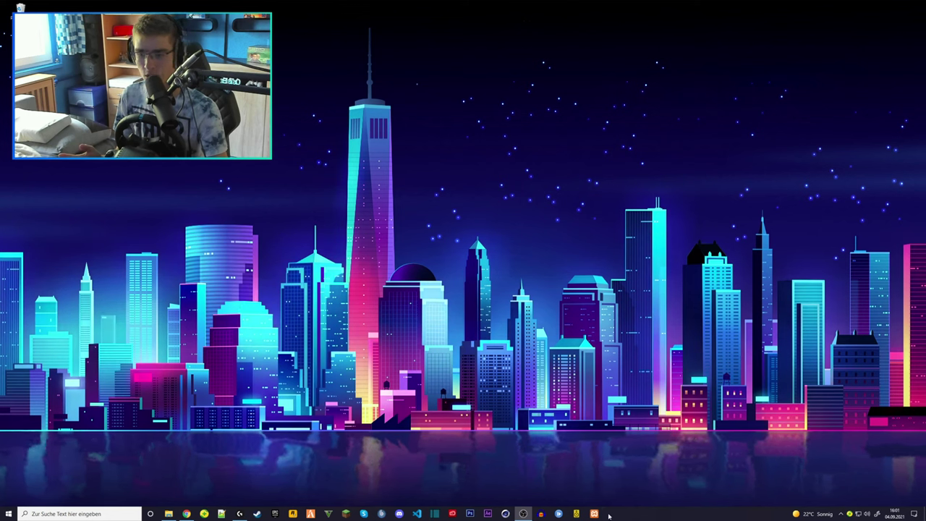
left_click(842, 513)
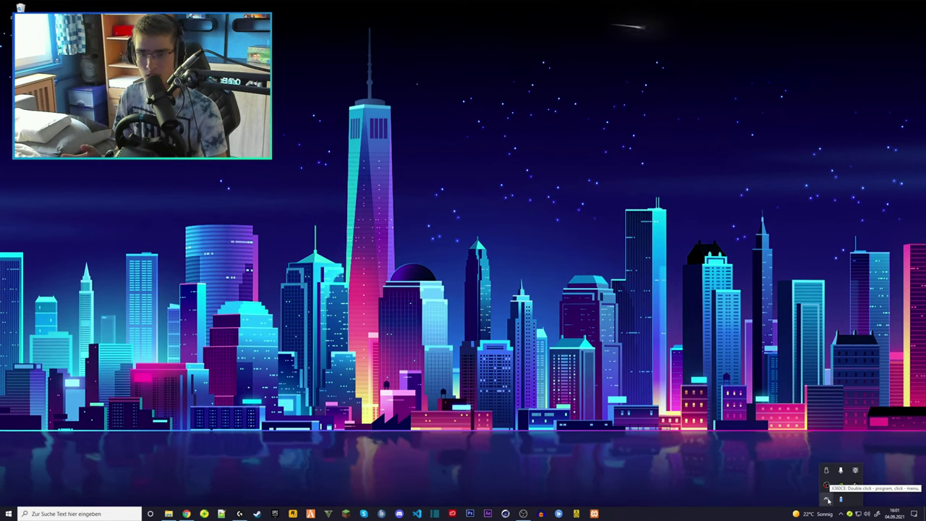
left_click(828, 499)
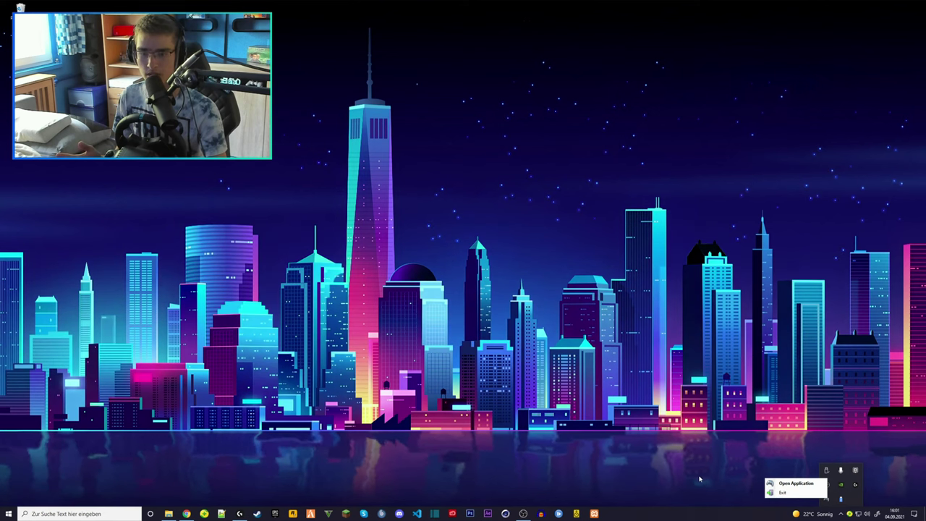
left_click(841, 514)
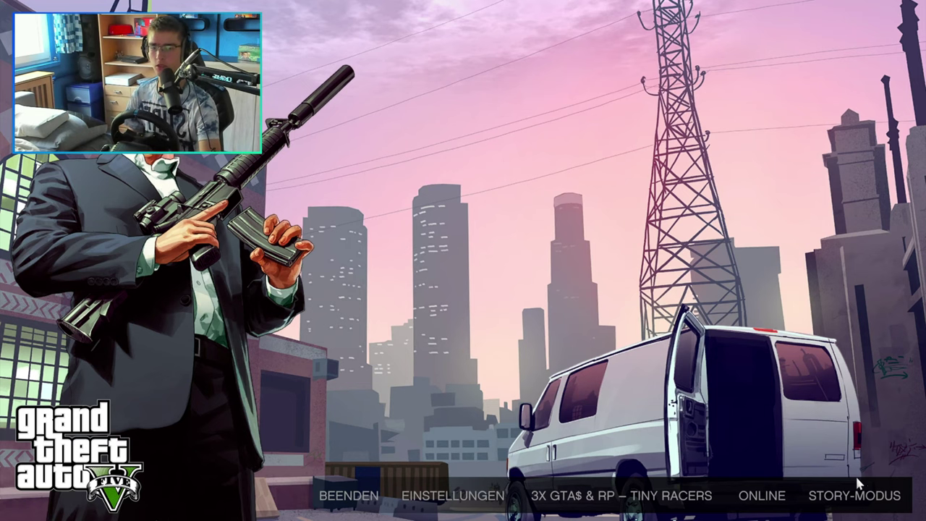
Switch to Grand Theft Auto V and start the story mode.
left_click(860, 486)
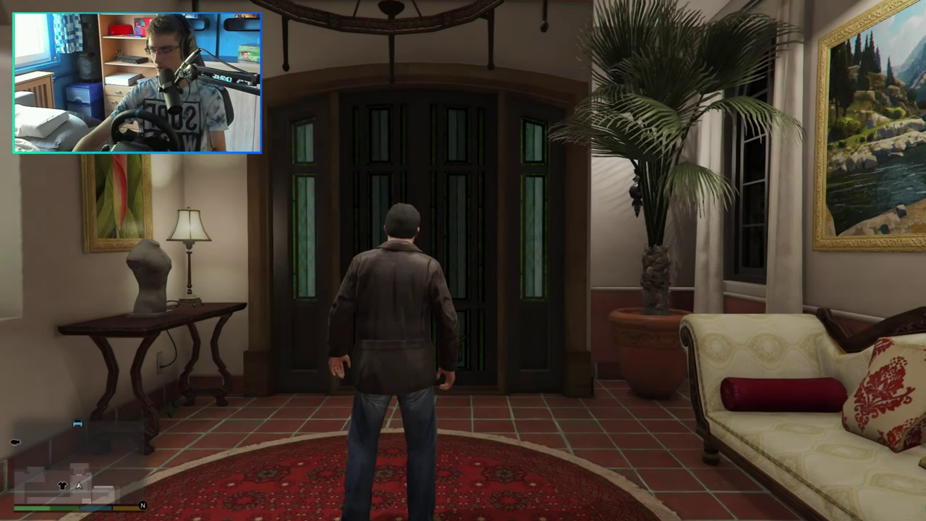
key("w")
key("w")
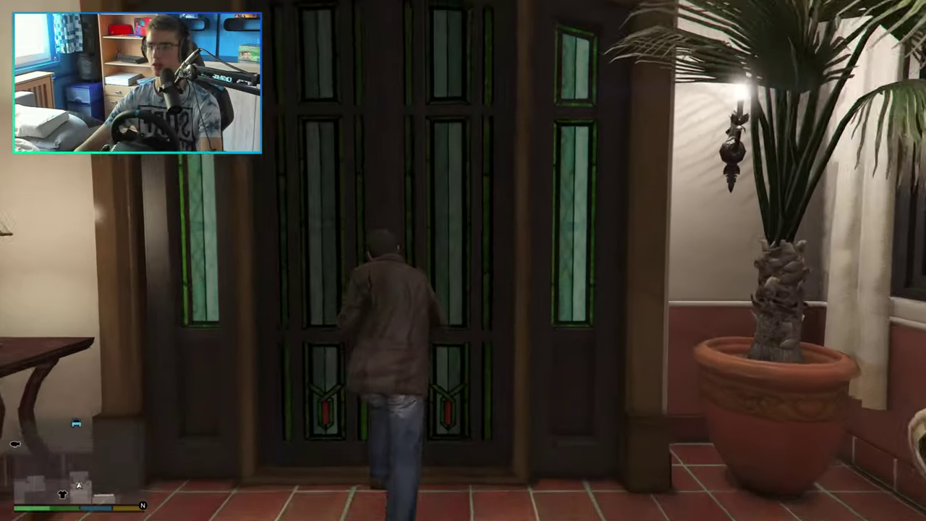
key("w")
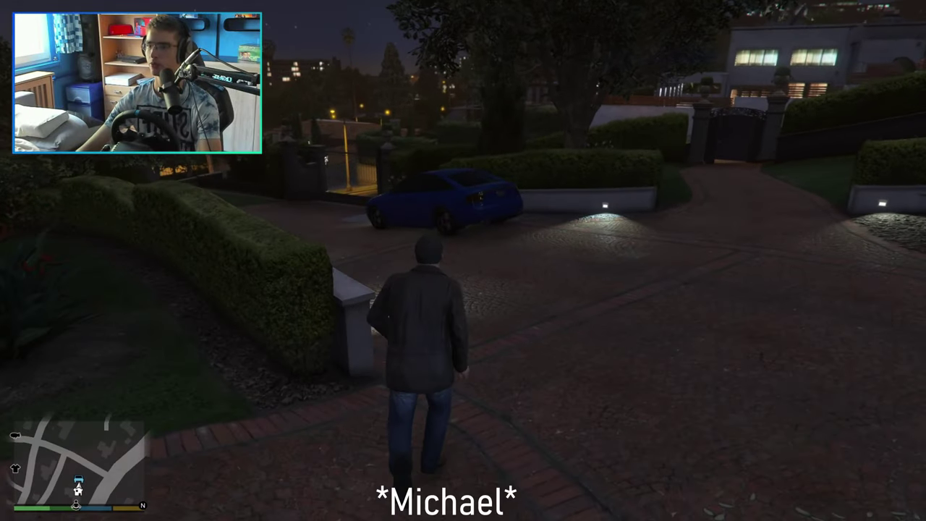
key("w")
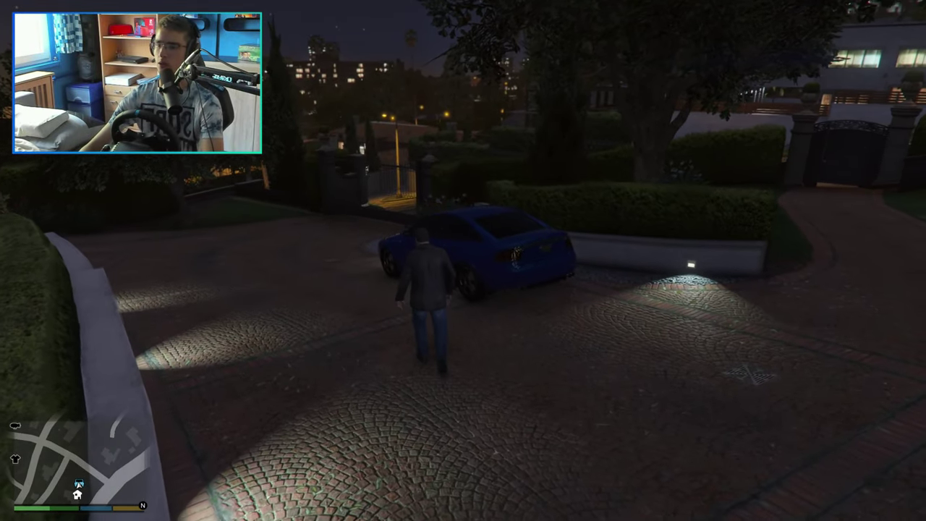
key("f")
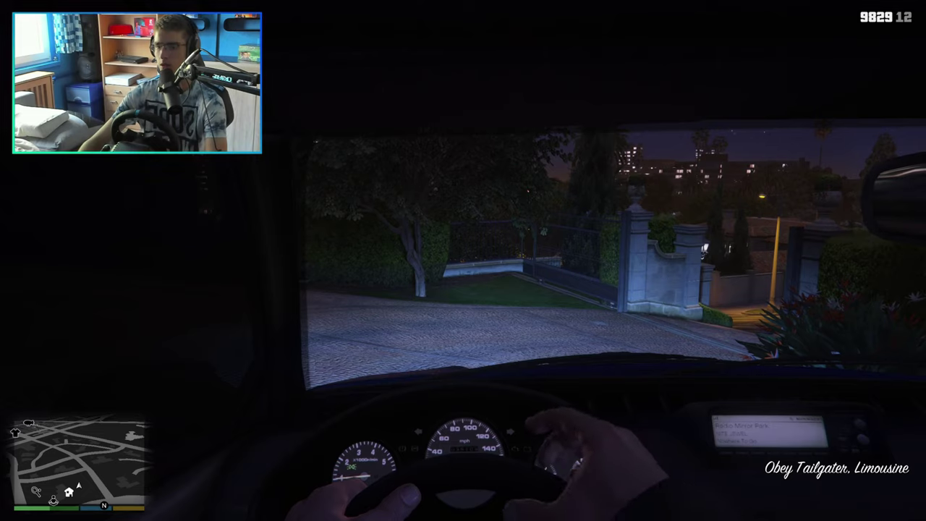
key("q")
key("q")
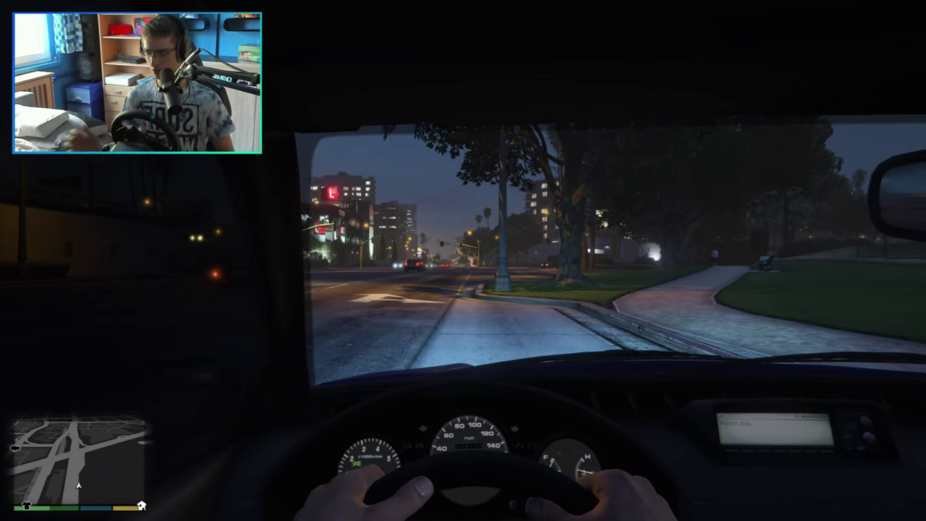
key("v")
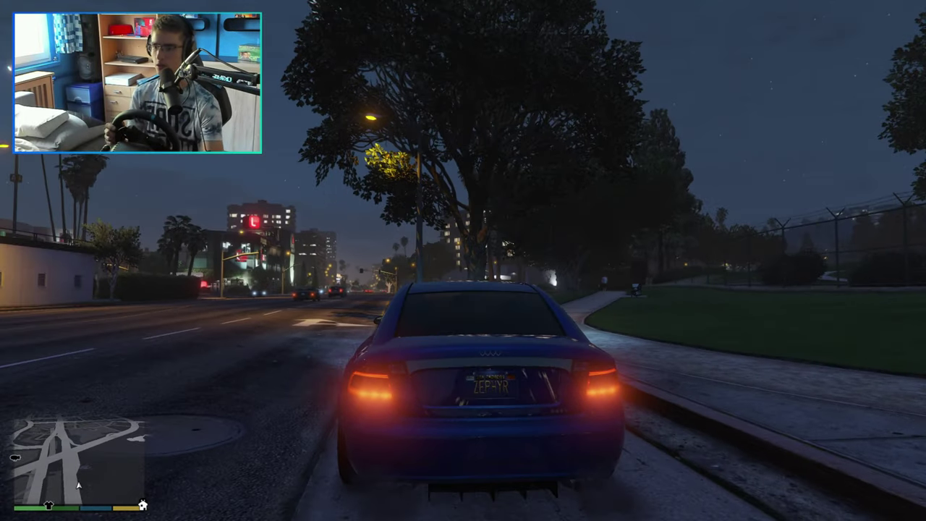